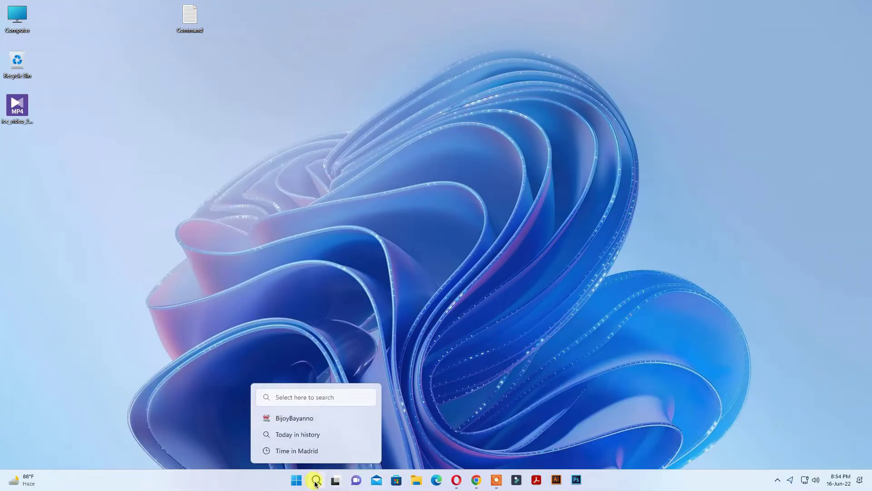
Download ViVeTool-v0.2.1.zip from the GitHub releases page in Chrome and show it in Downloads.
click(537, 337)
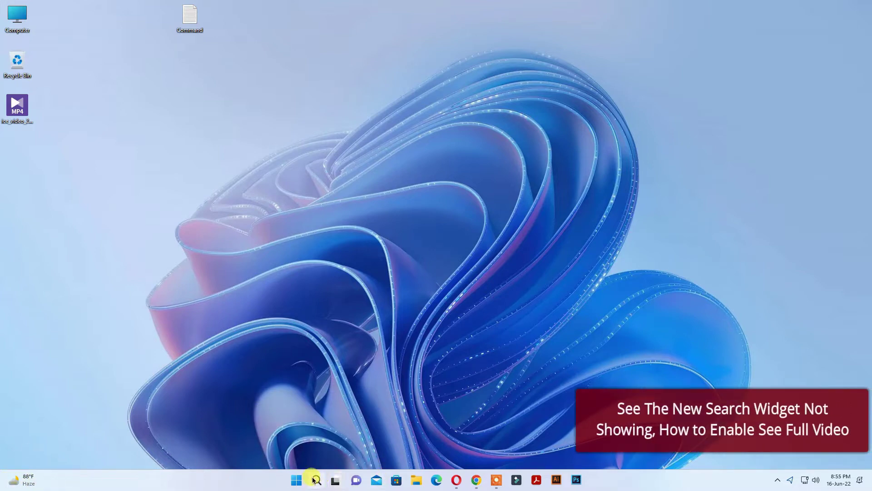
click(477, 481)
click(322, 299)
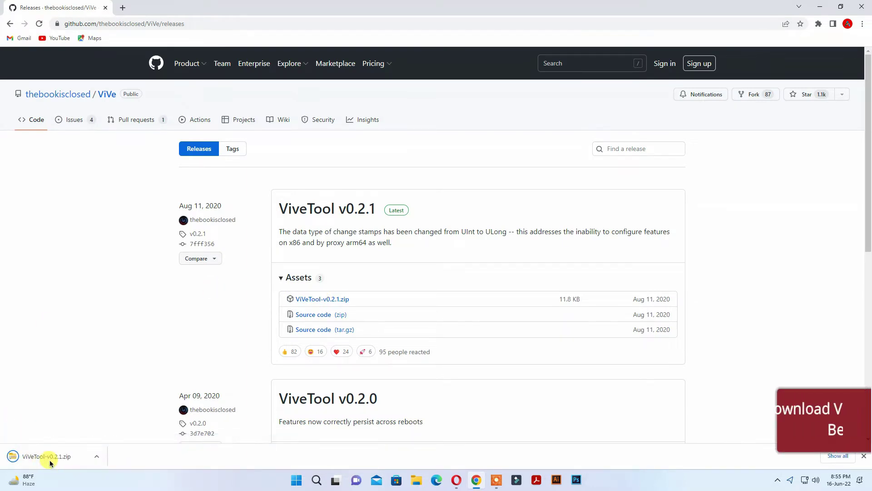
right_click(51, 458)
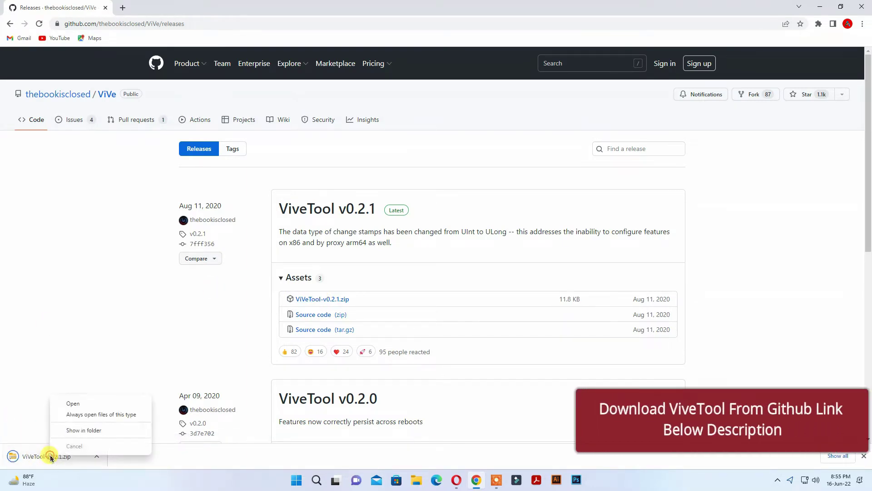
click(80, 431)
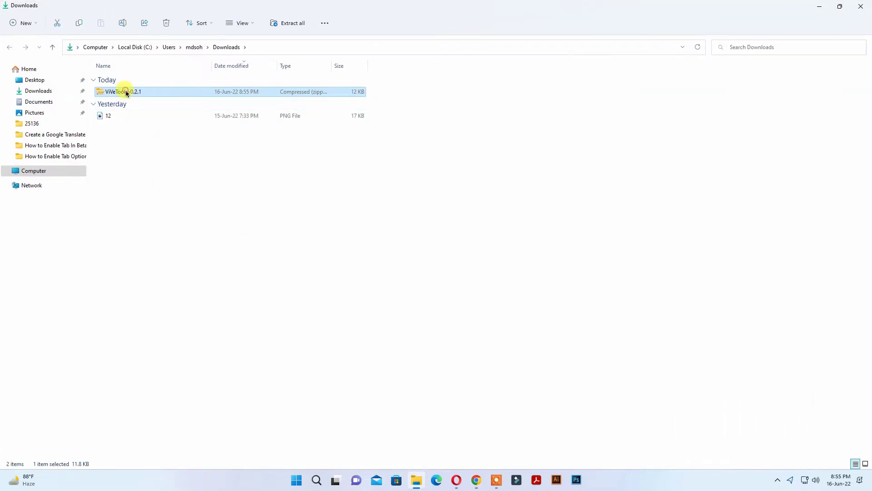
Start Extract All on the ViVeTool-v0.2.1 archive and browse the destination to C:\Windows.
right_click(126, 93)
click(167, 164)
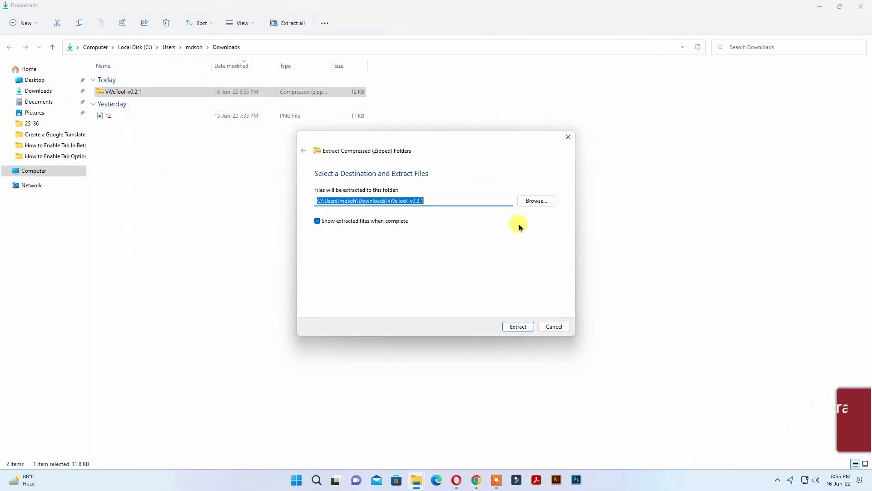
click(536, 200)
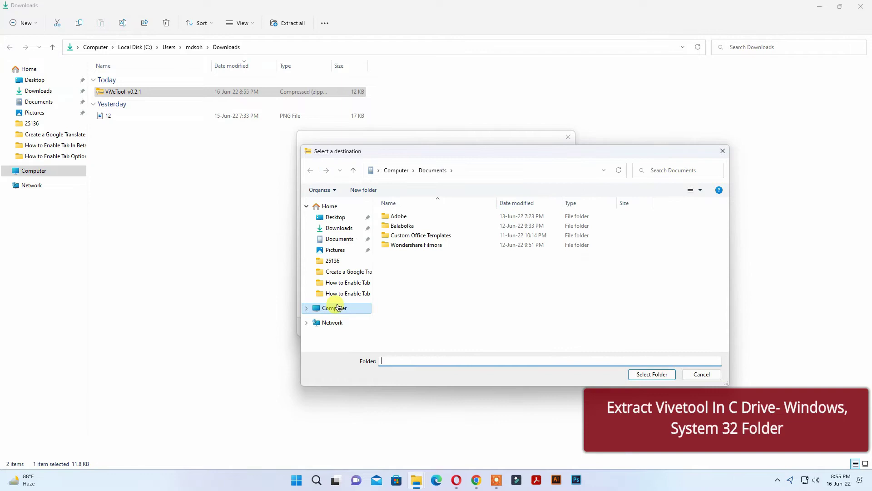
click(334, 307)
double_click(423, 287)
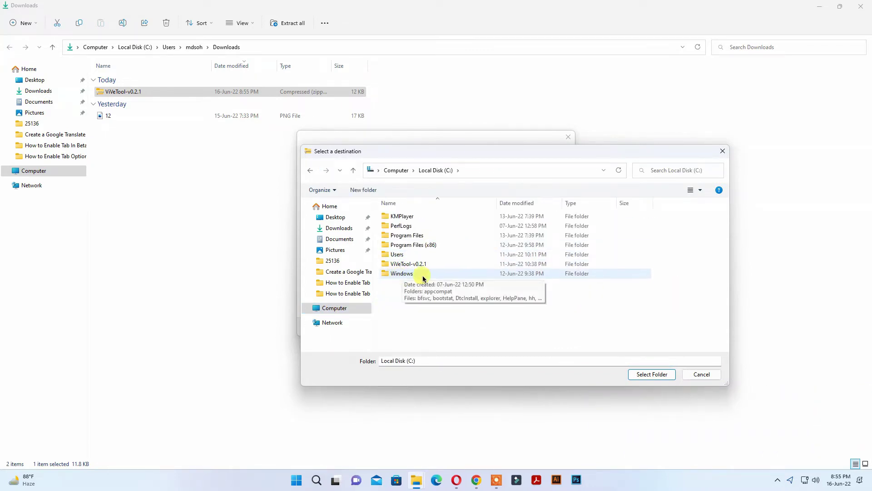
click(403, 274)
double_click(404, 274)
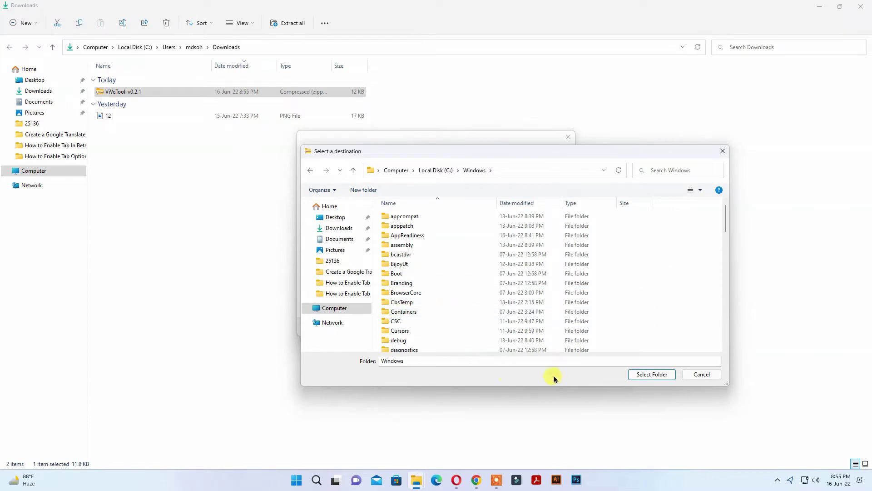
scroll(463, 297, down, 5)
scroll(464, 296, down, 5)
scroll(463, 297, down, 4)
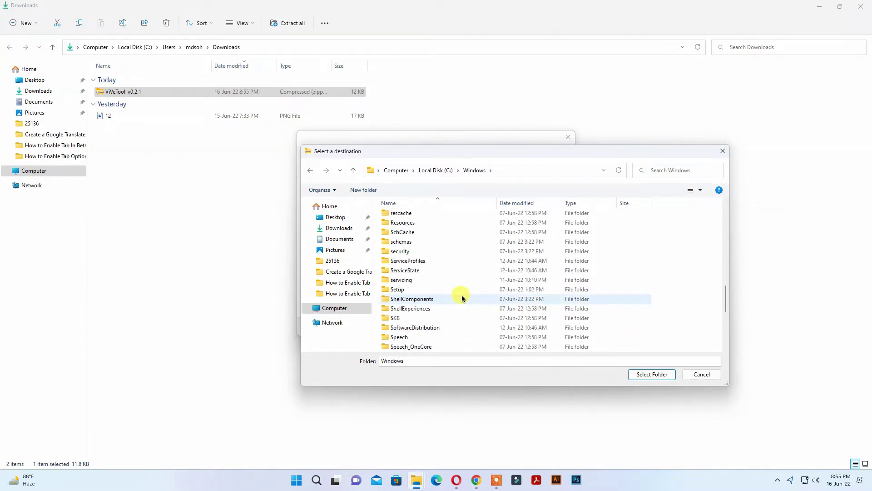
scroll(462, 296, down, 3)
Extract the archive into System32, approving the protected-folder copy prompt.
double_click(458, 281)
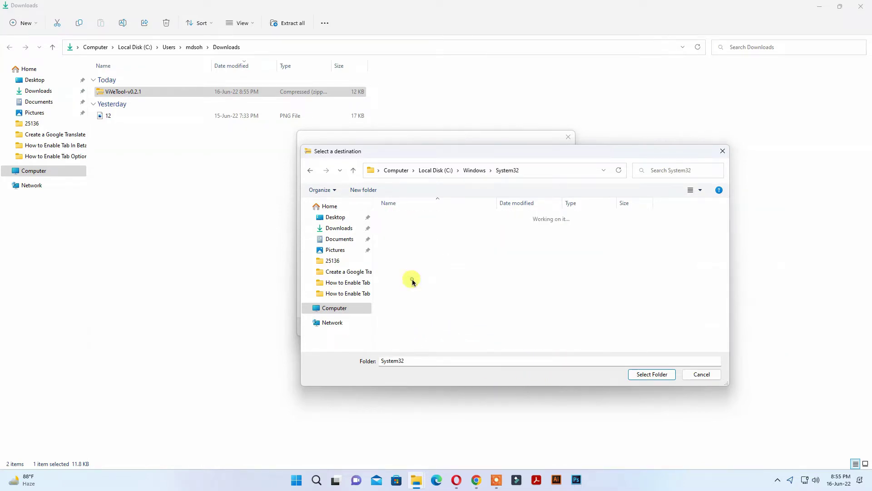
click(652, 375)
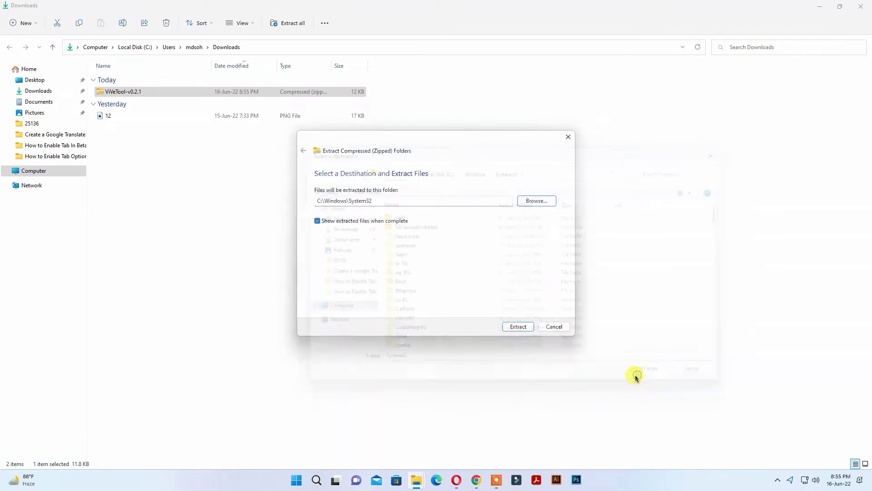
click(518, 326)
click(186, 199)
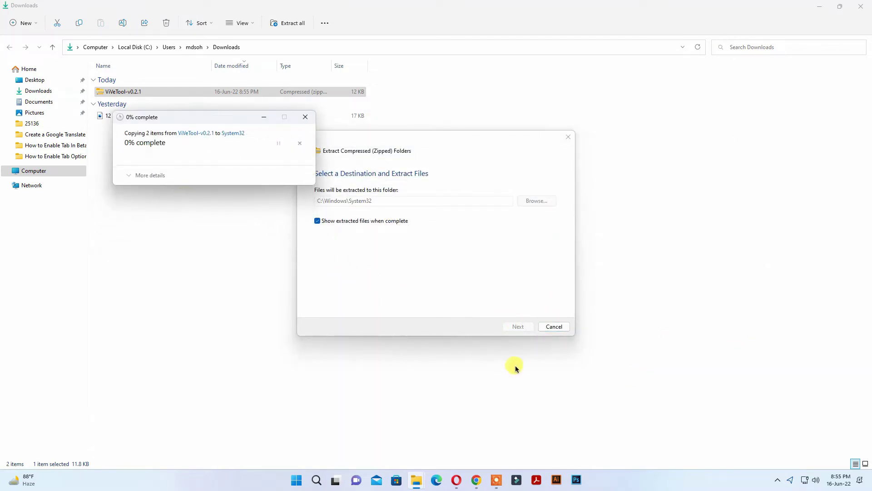
click(191, 198)
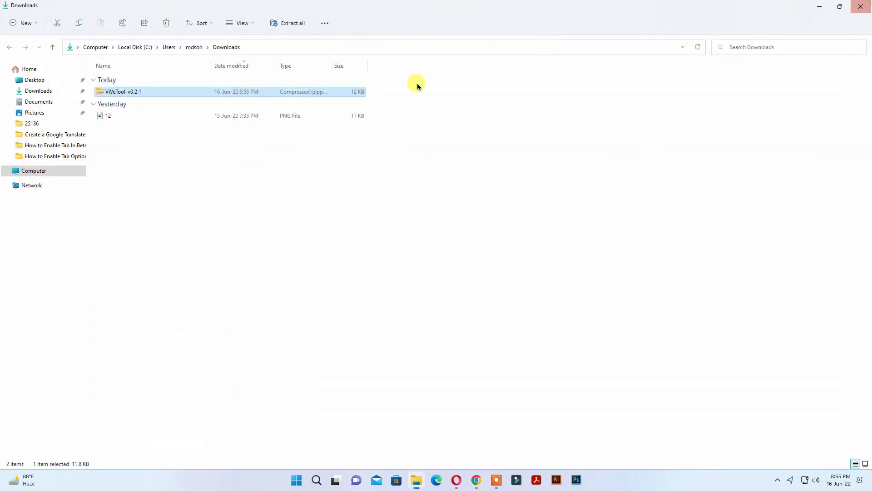
Close Downloads, minimize Chrome, and run Command Prompt as administrator from Windows Search.
click(860, 6)
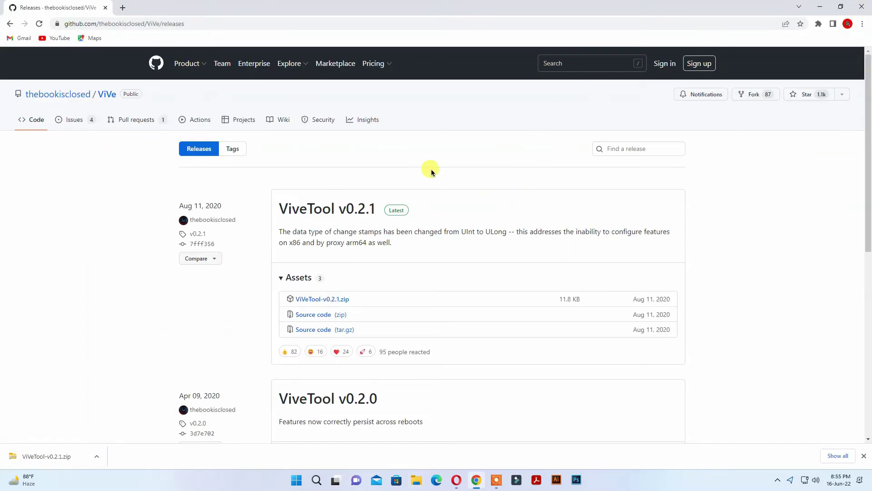
click(820, 6)
click(64, 485)
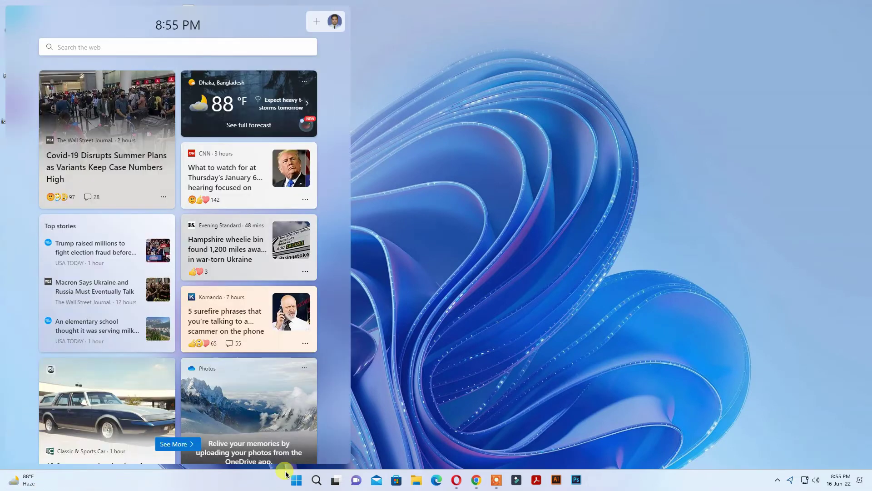
click(317, 480)
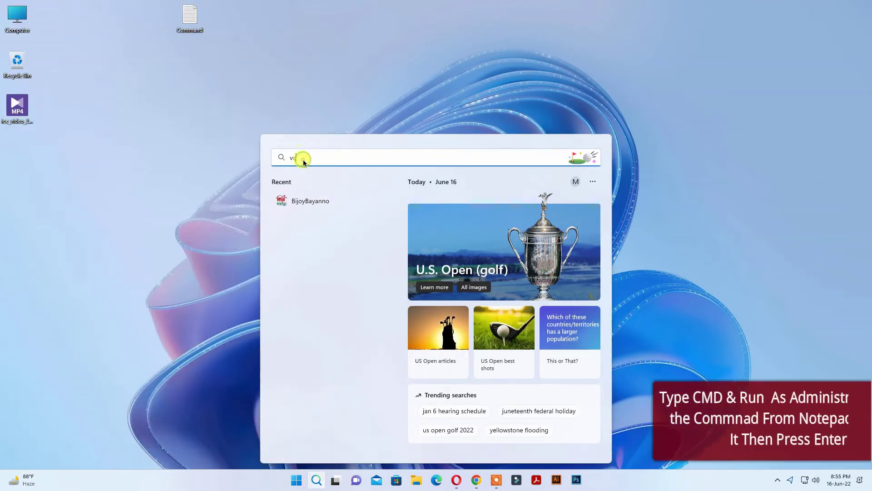
text(cmd)
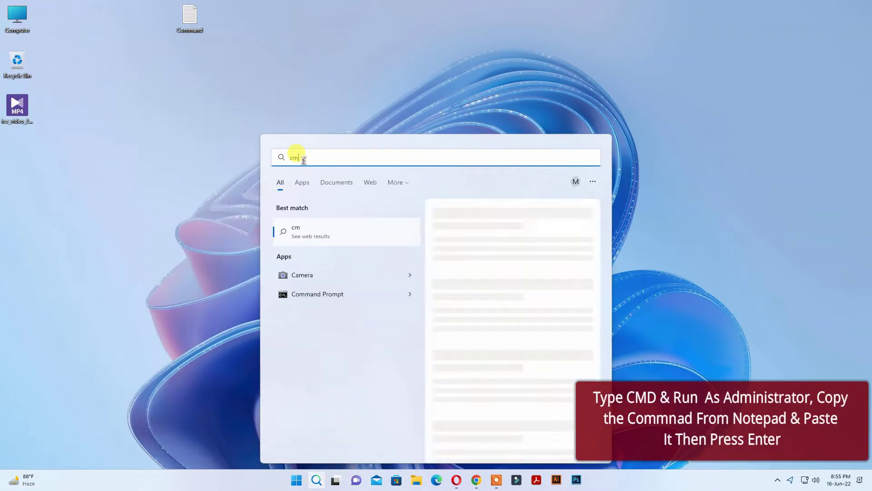
right_click(310, 237)
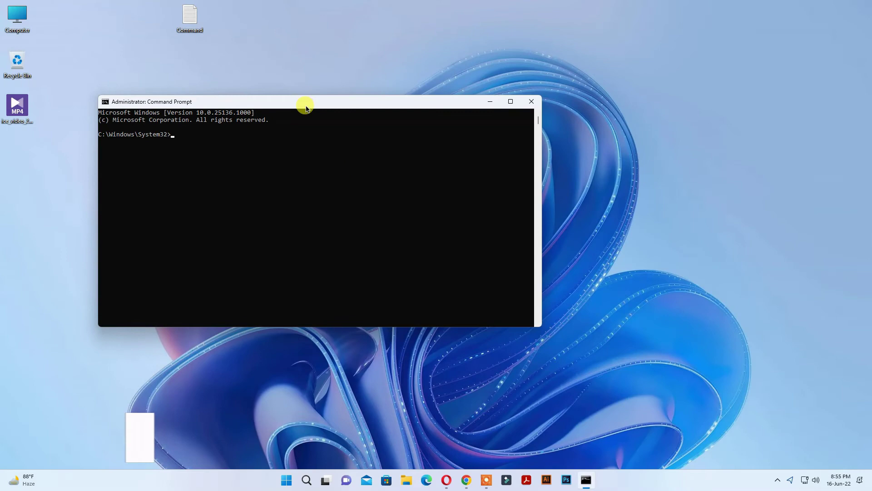
Copy the vivetool addconfig command from the Command note in Notepad.
drag(309, 103, 421, 128)
double_click(190, 17)
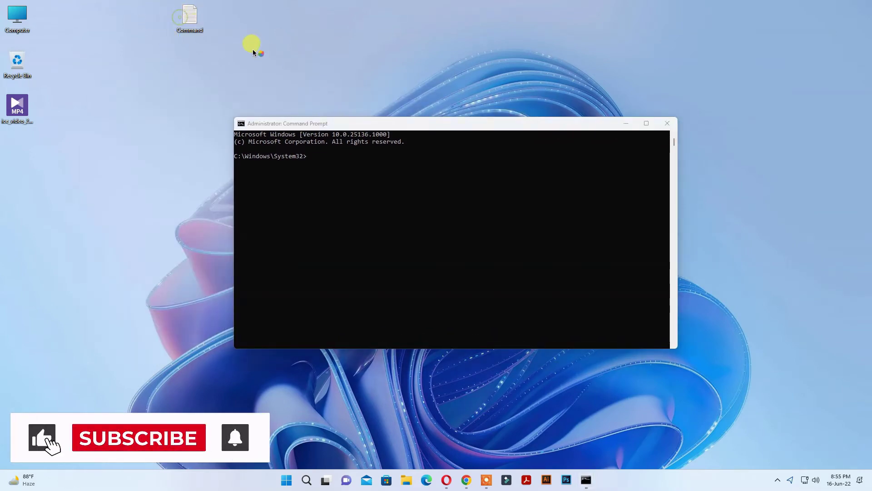
drag(379, 172, 271, 172)
right_click(293, 172)
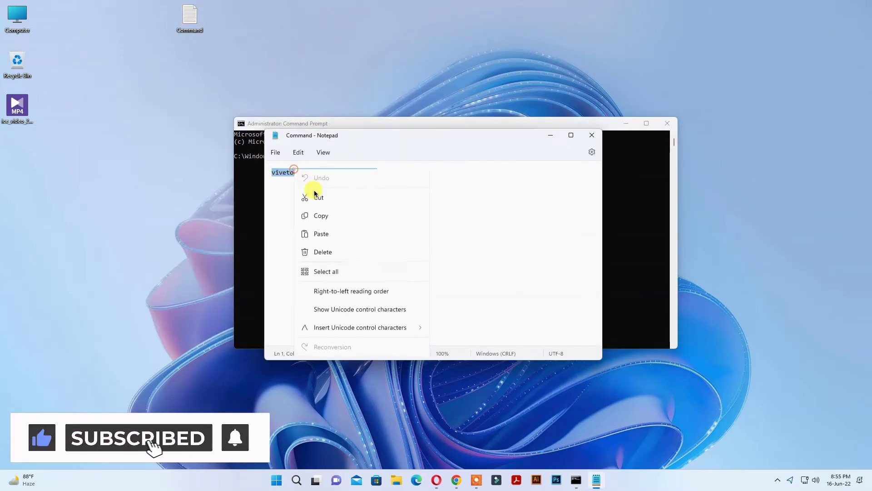
click(323, 218)
click(551, 135)
Paste and run 'vivetool addconfig 37010913 2', check the success message, and close the window.
click(437, 124)
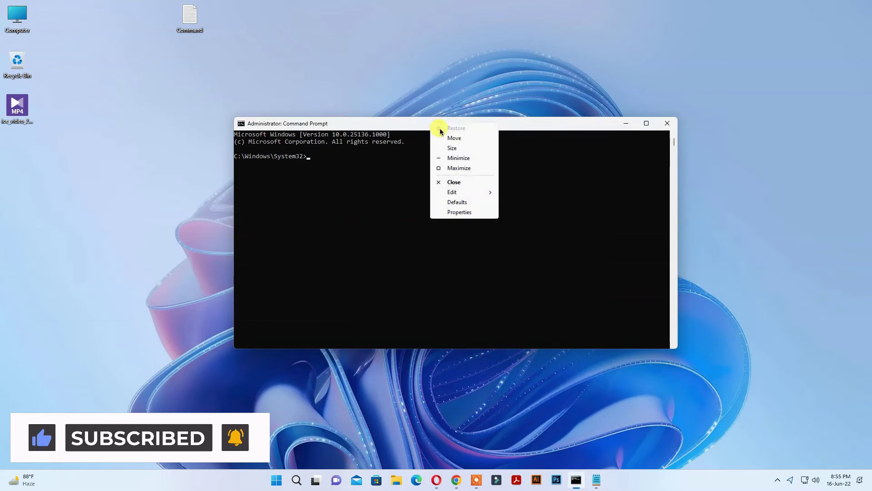
mouse_move(453, 193)
click(528, 218)
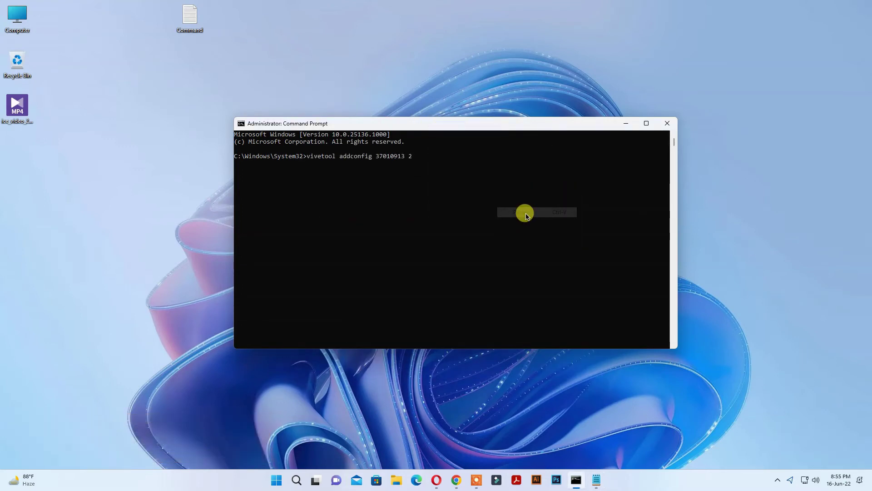
key(Return)
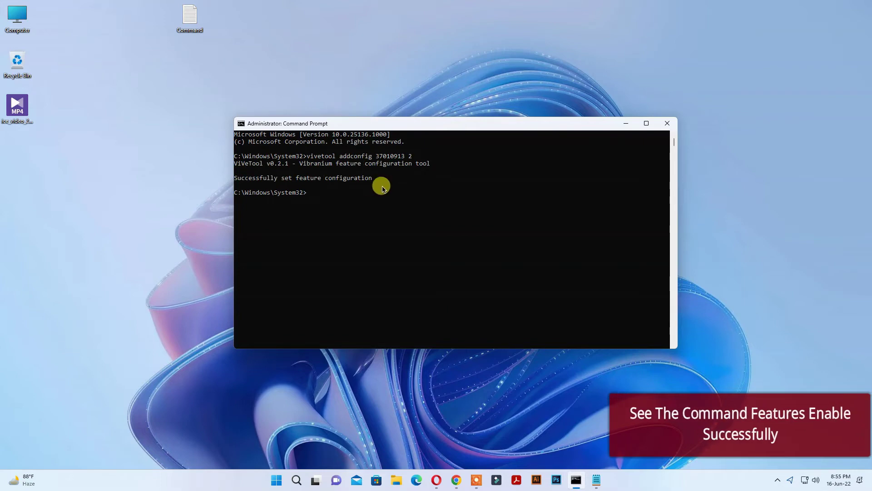
drag(372, 177, 234, 178)
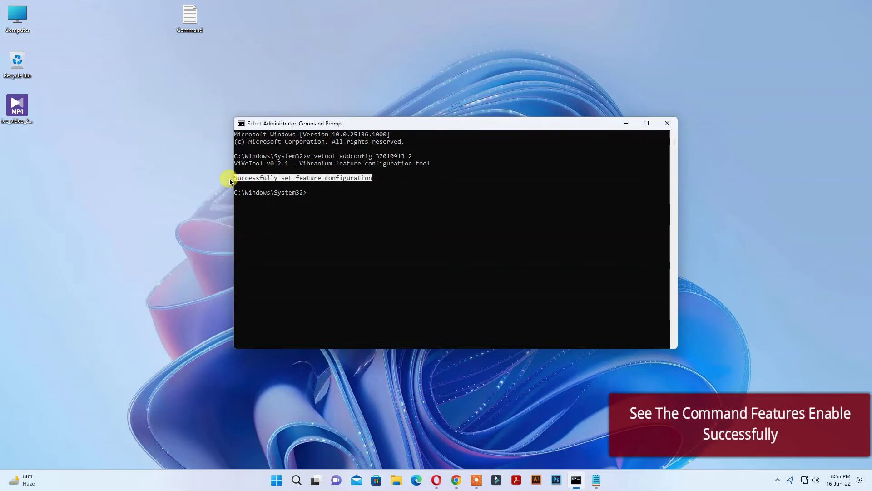
click(666, 123)
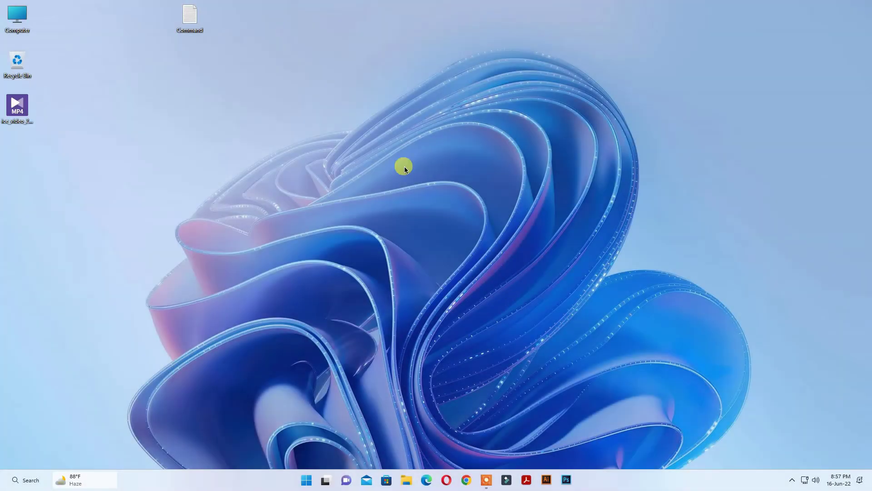
Open the new taskbar Search box panel, close it, then reopen it to view trending content.
click(30, 480)
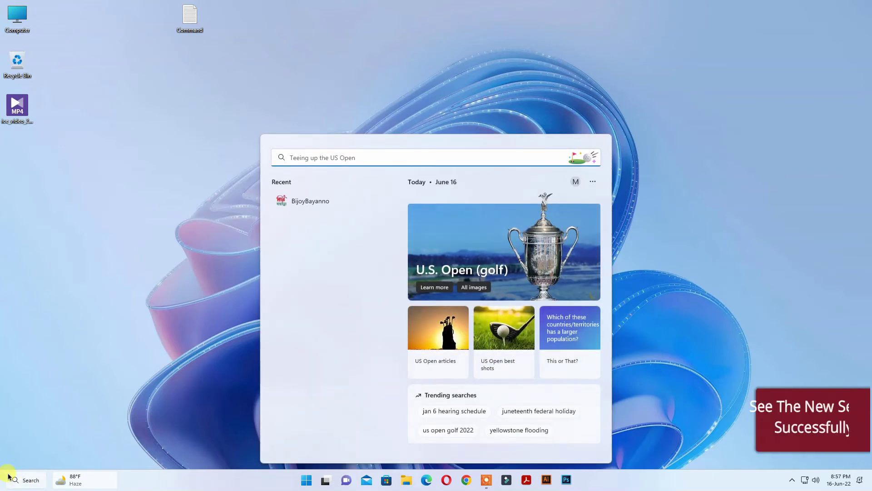
click(519, 102)
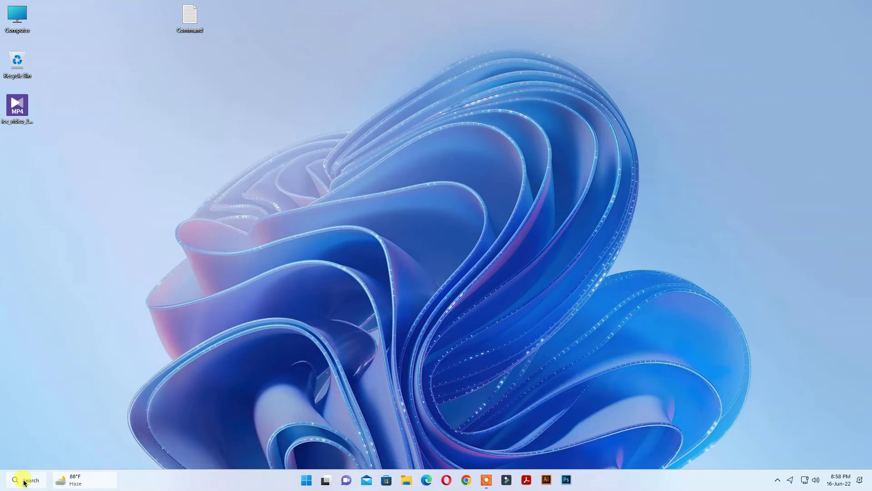
click(20, 480)
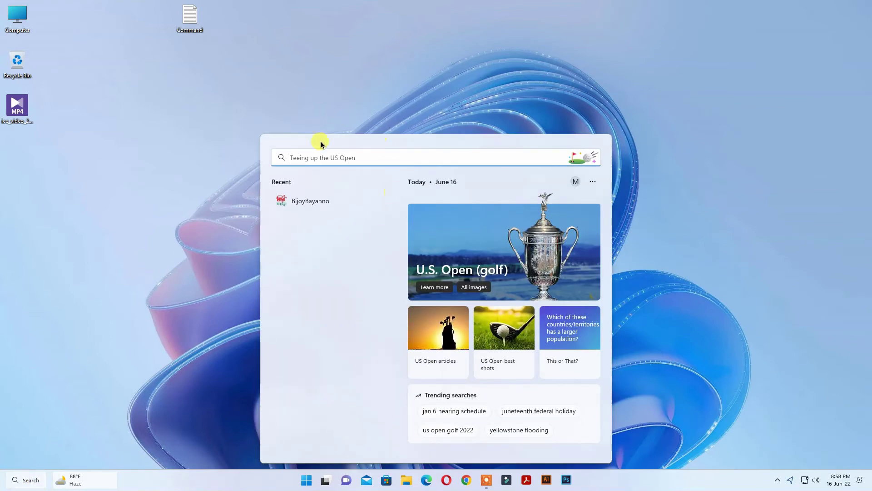